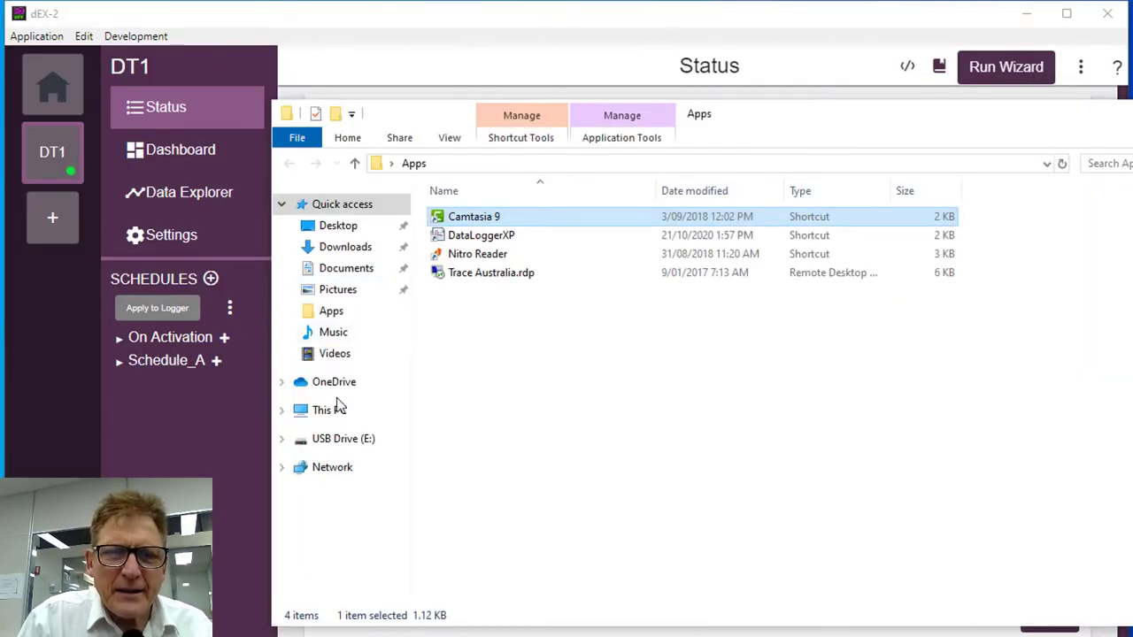
Step: Browse the USB drive (E:) to the SN117002 > JOBS > CONFIG folder
click(346, 440)
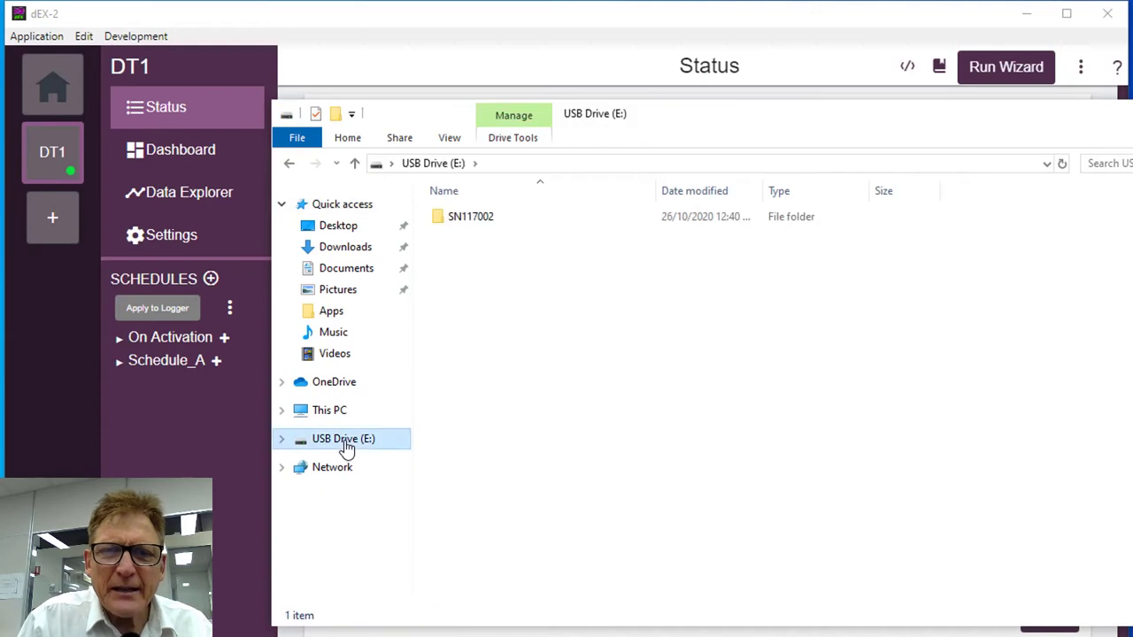
double_click(502, 217)
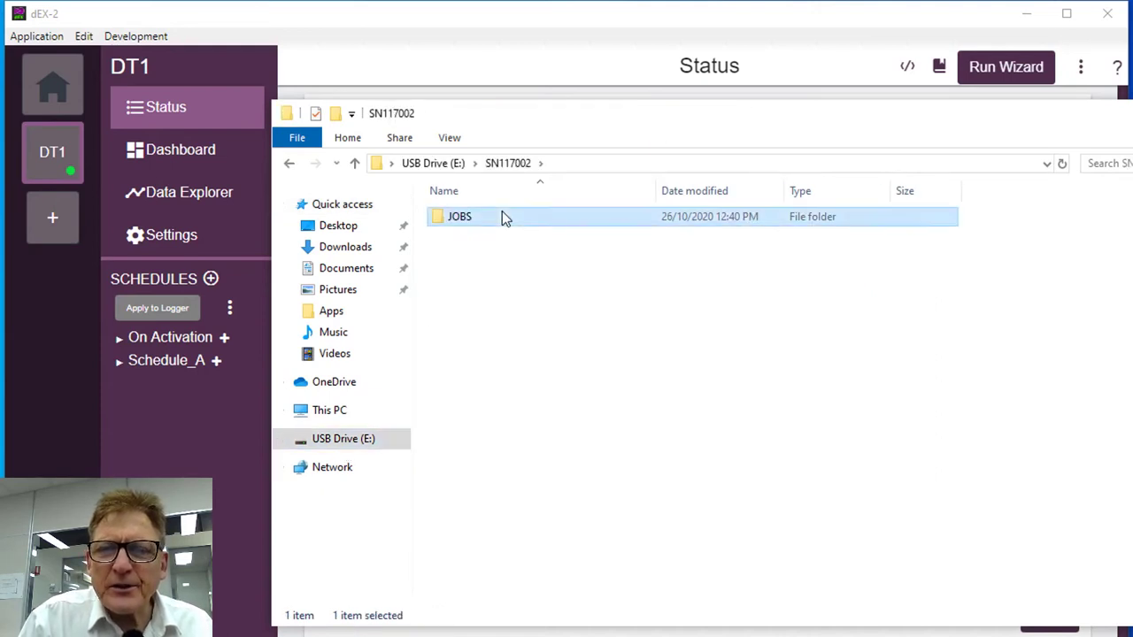
double_click(502, 217)
double_click(502, 217)
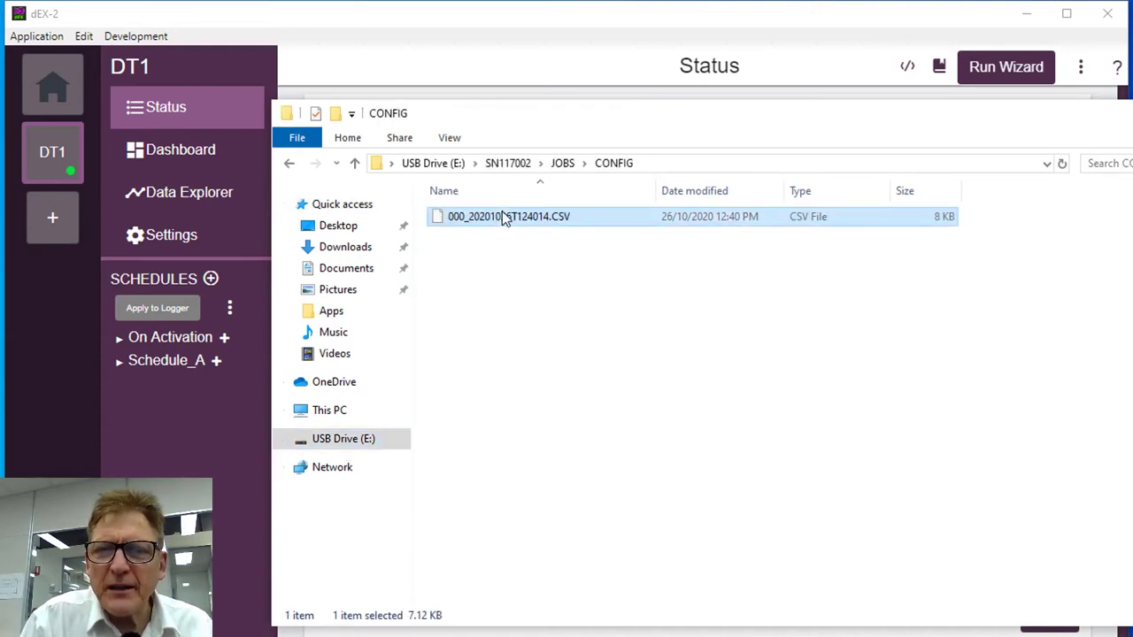
Step: Choose Notepad to open the CONFIG folder's CSV file
right_click(492, 216)
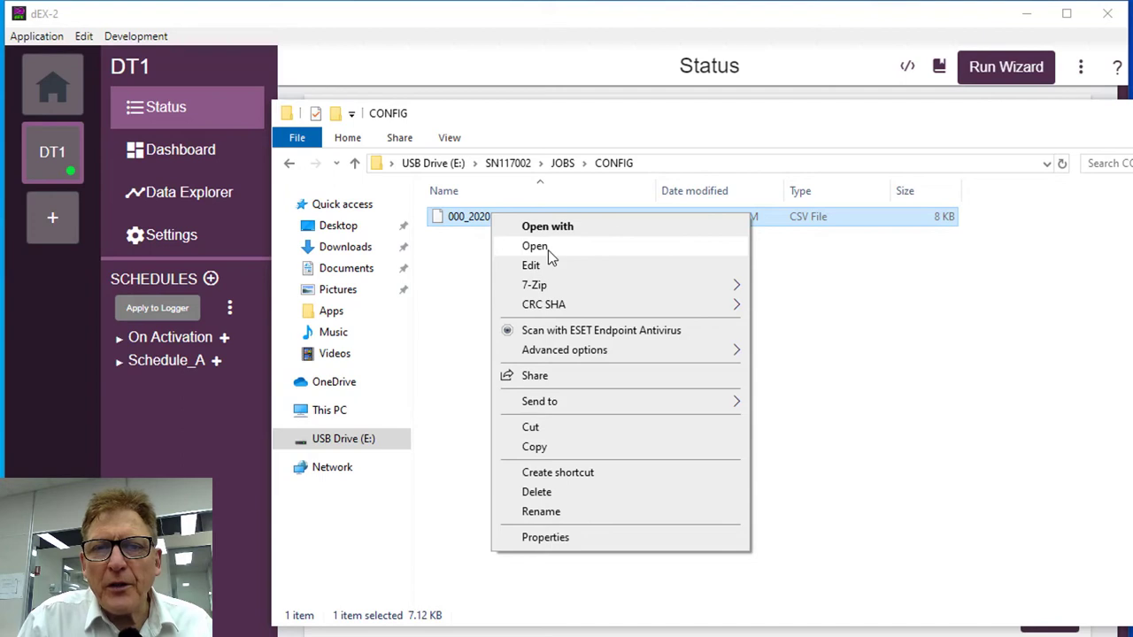
click(601, 229)
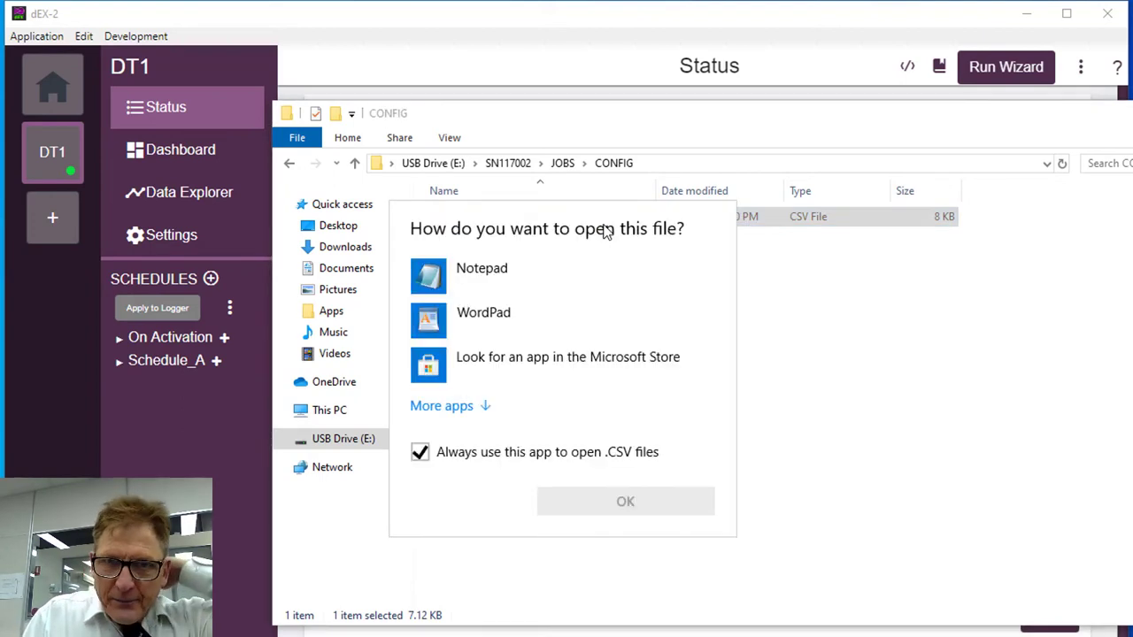
click(483, 283)
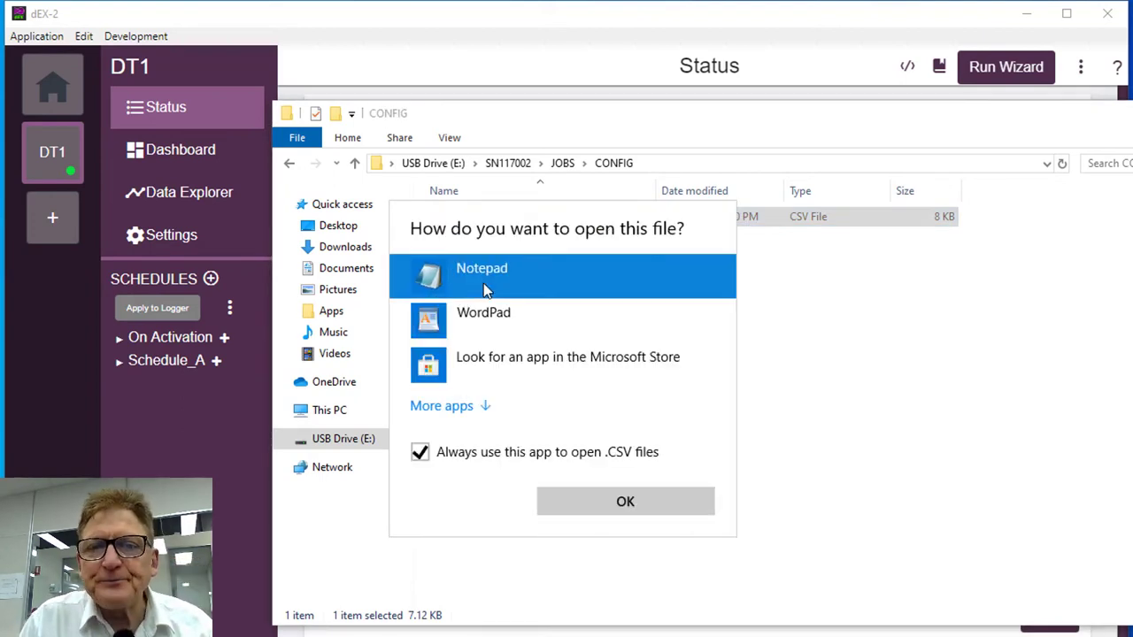
Step: View the timestamped temperature and pressure readings of 000_20201026T124014.CSV in Notepad, then close it
click(624, 502)
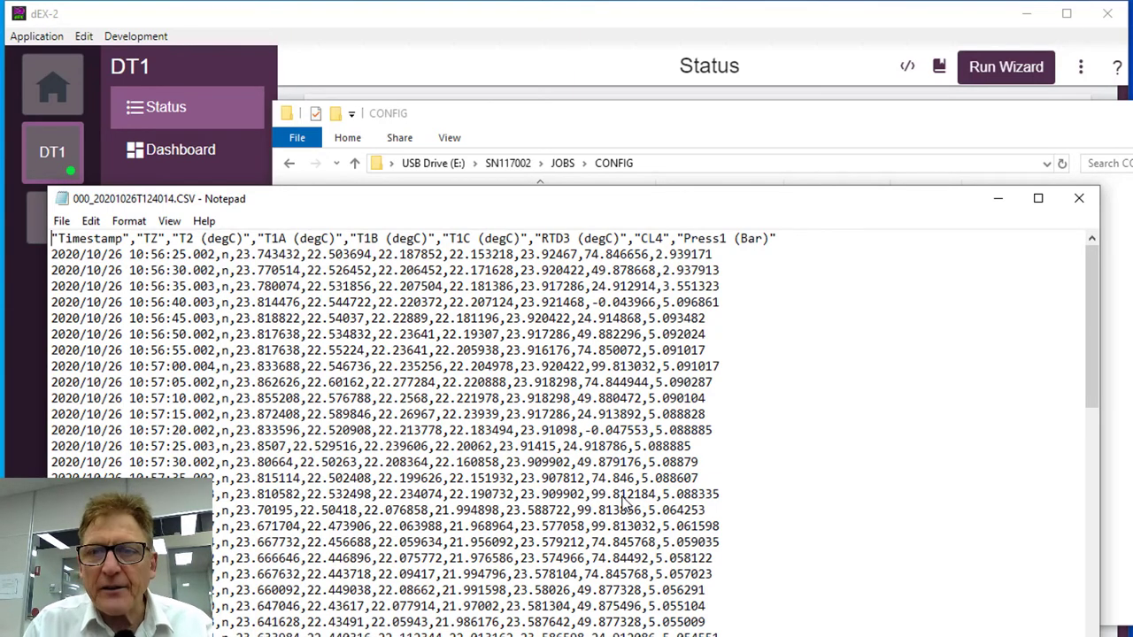
click(1080, 198)
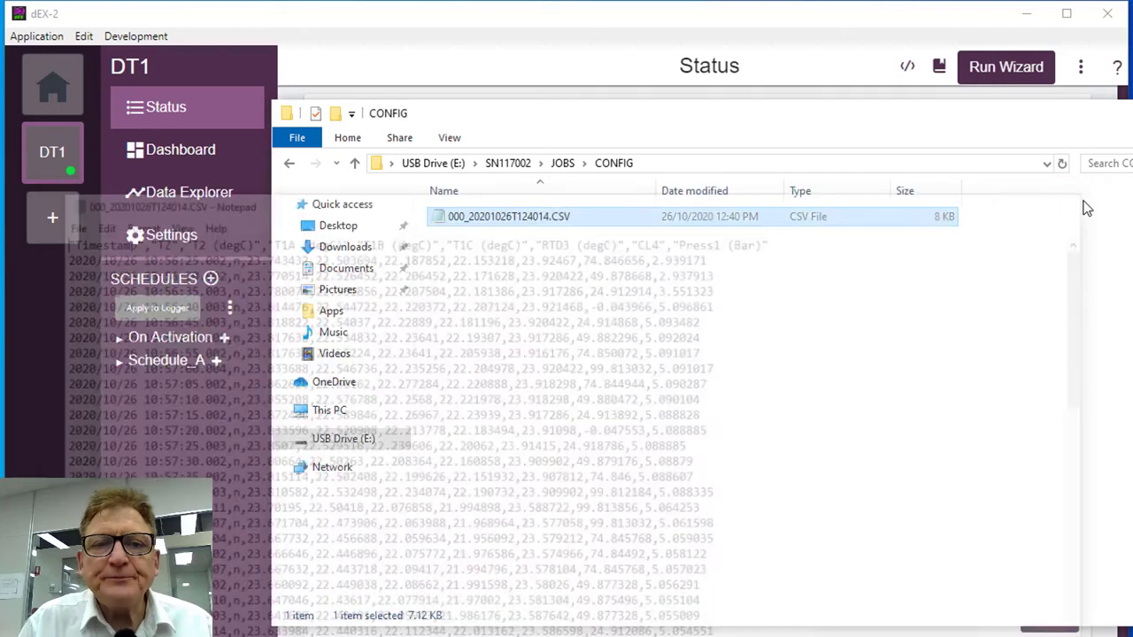
Step: Go to dEX-2's Data Explorer and load the schedule channel tree
click(644, 22)
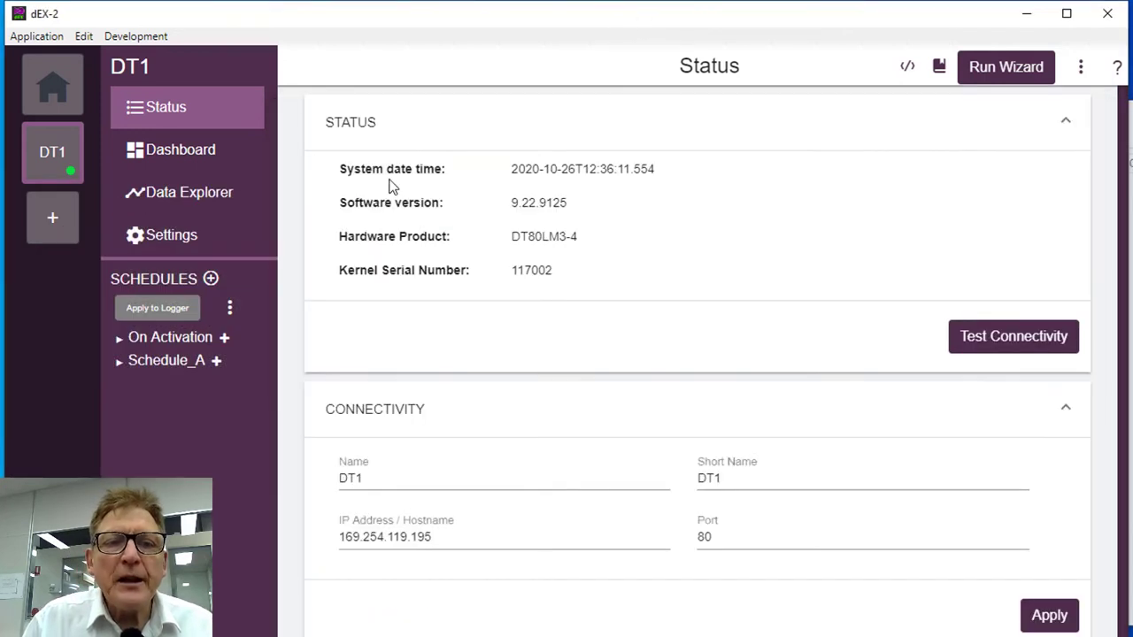
click(189, 195)
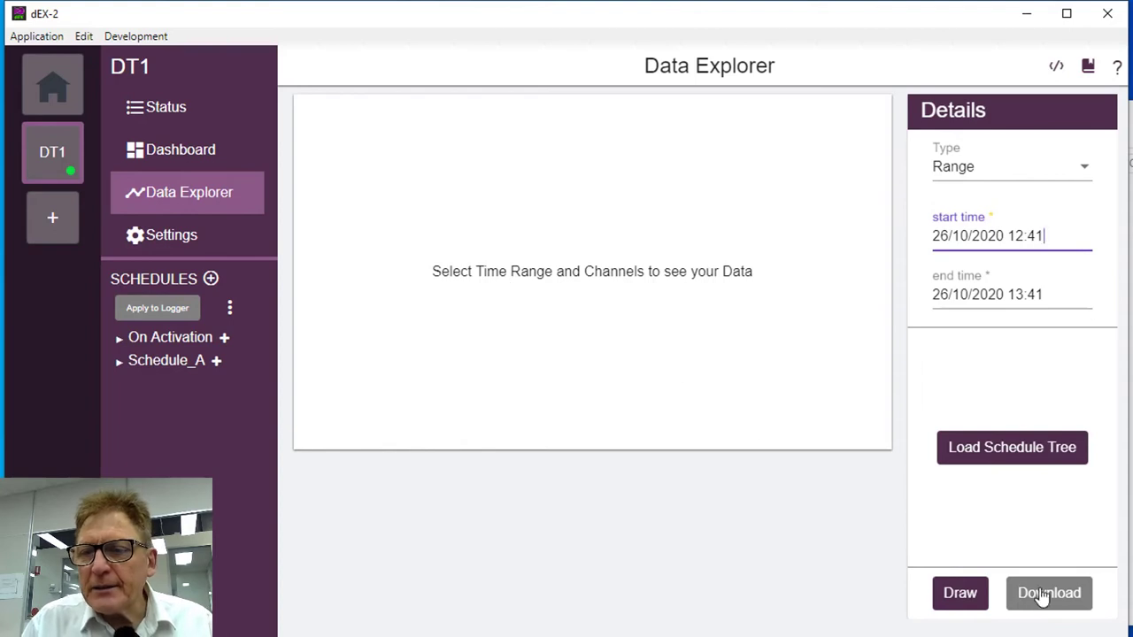
click(1025, 449)
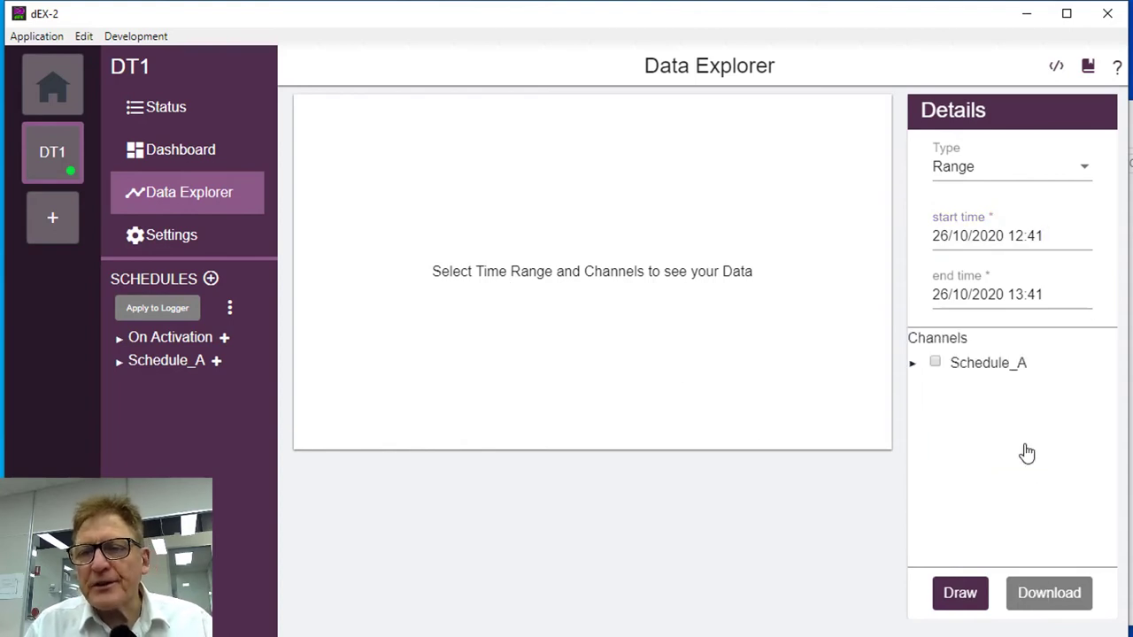
Step: Select all Schedule_A channels and save their data as a CSV file in Downloads
click(912, 364)
click(935, 362)
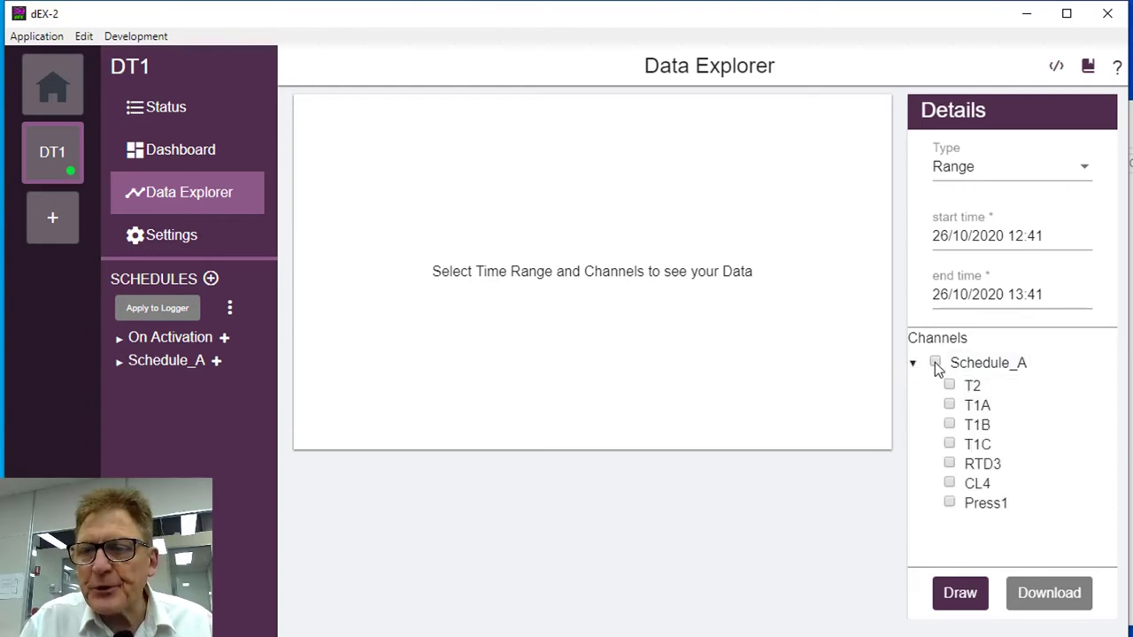
click(1059, 595)
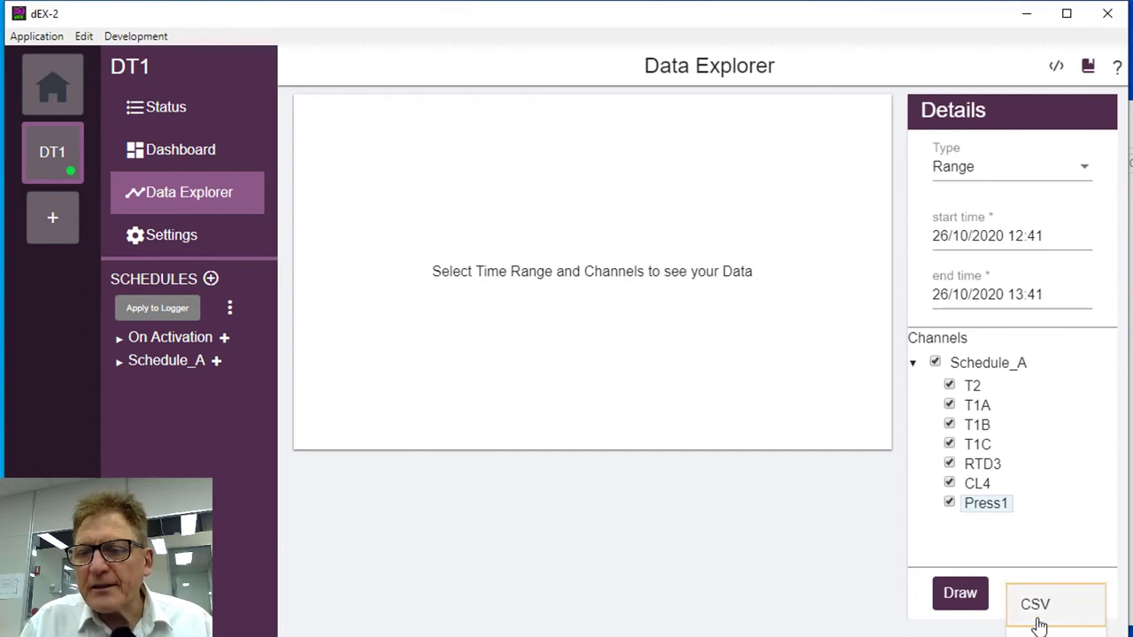
click(1047, 612)
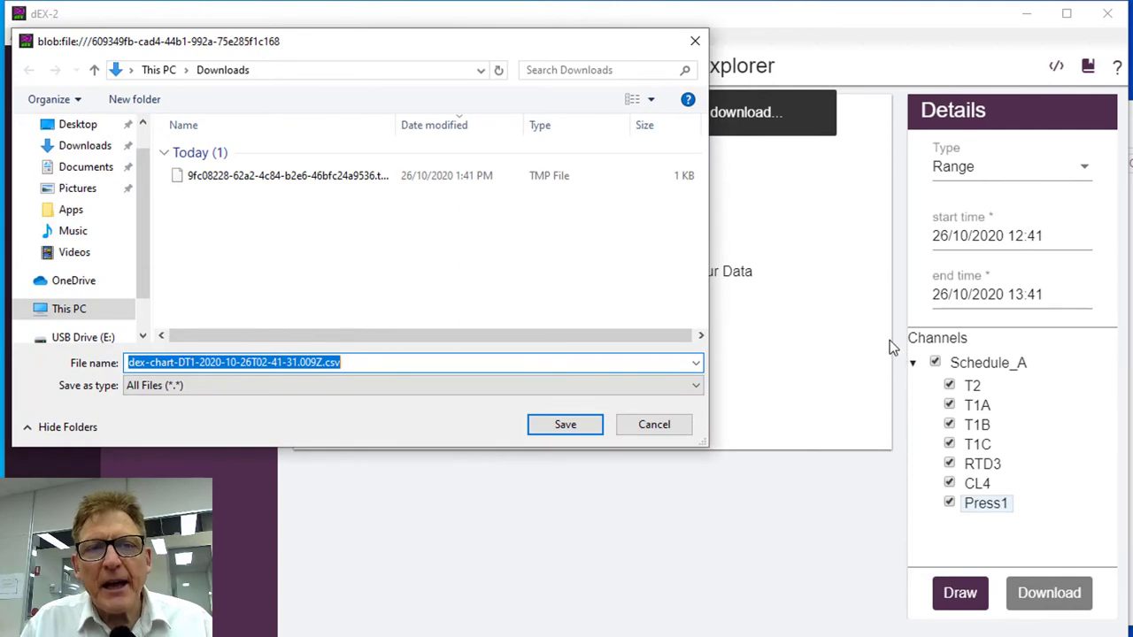
click(576, 426)
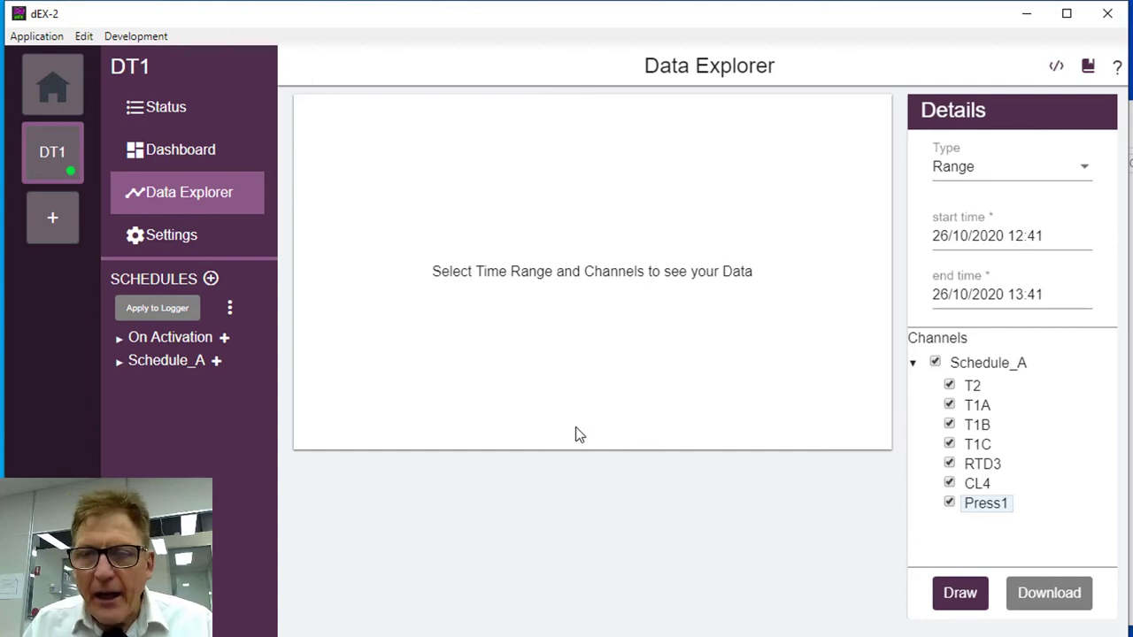
click(210, 279)
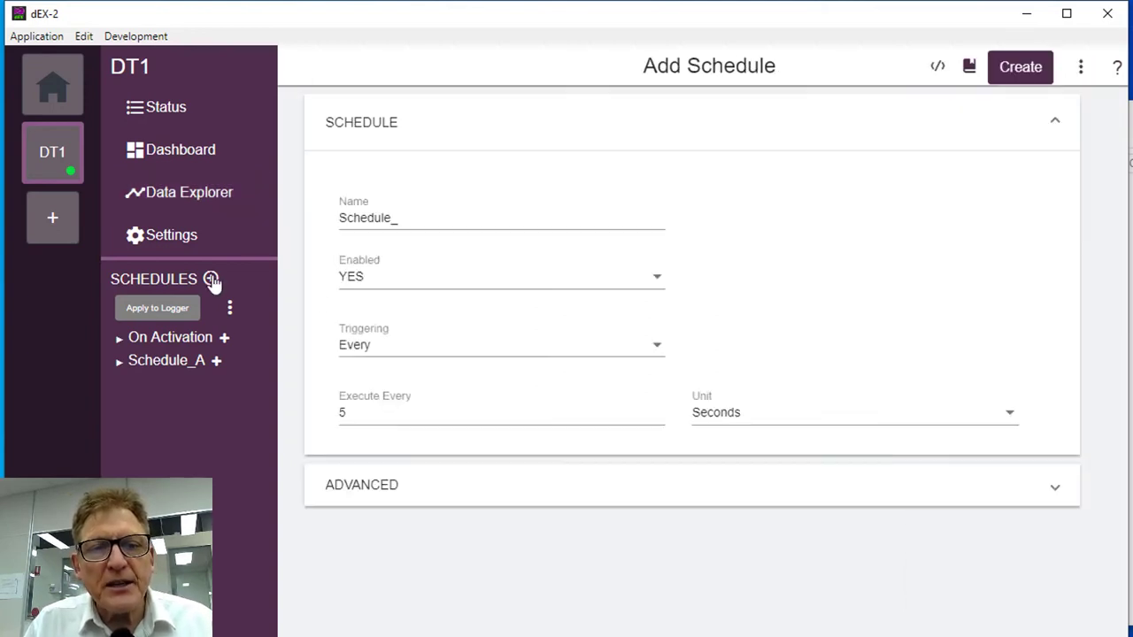
Step: In Schedule_A's advanced settings, change Data Storage Size from 1 to 10 Megabytes and save
click(216, 360)
click(193, 381)
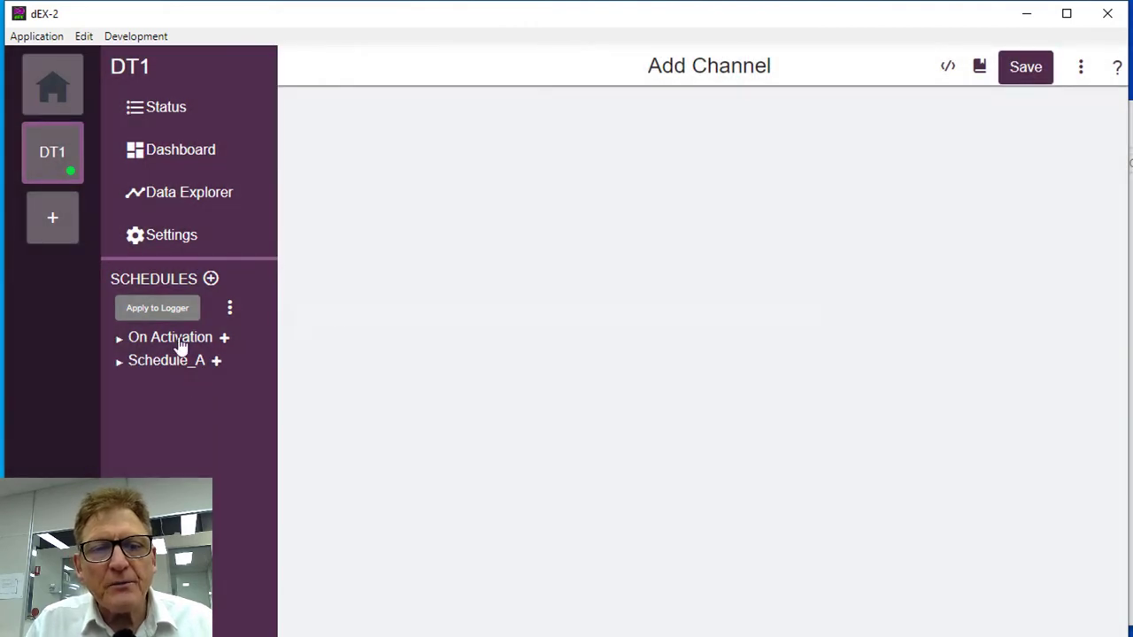
click(150, 364)
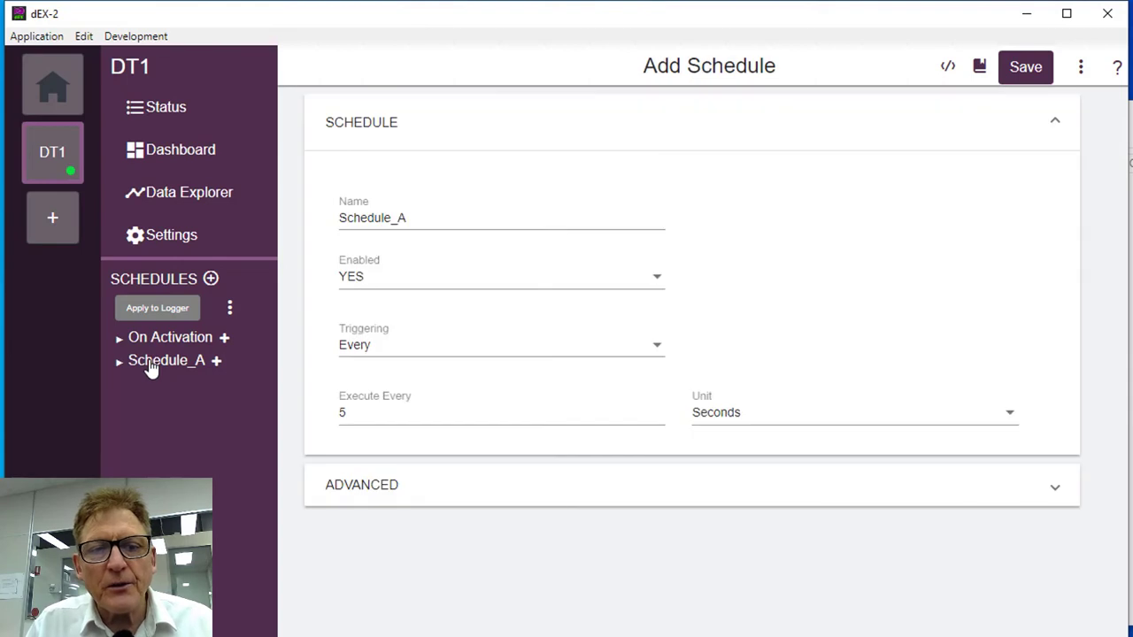
click(430, 486)
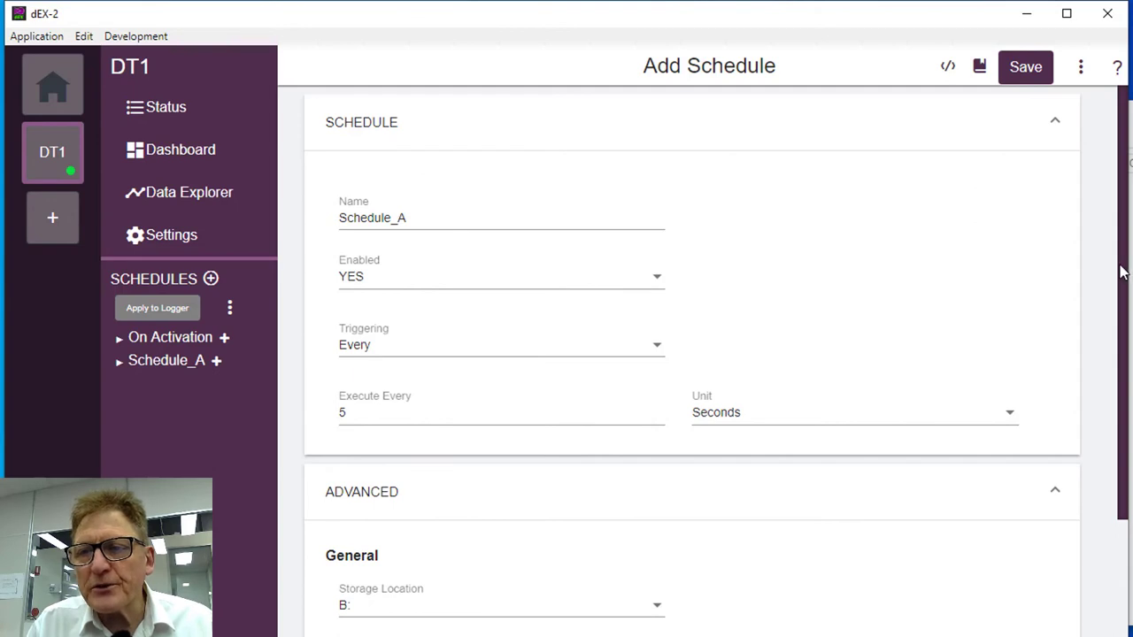
scroll(1115, 518, down, 3)
scroll(1115, 518, down, 1)
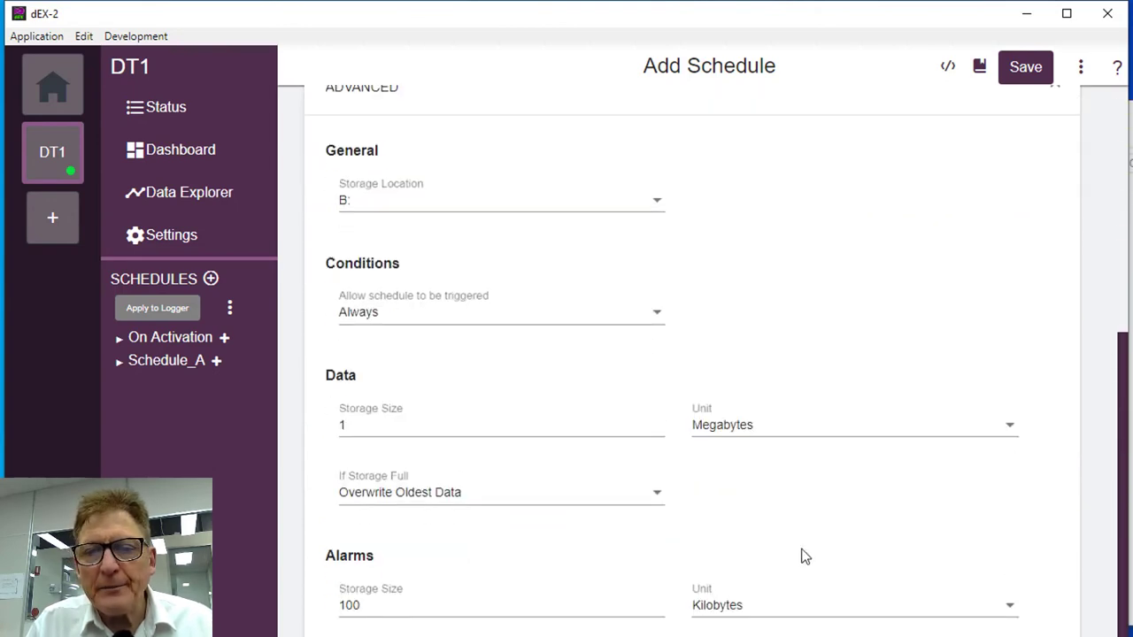
click(371, 427)
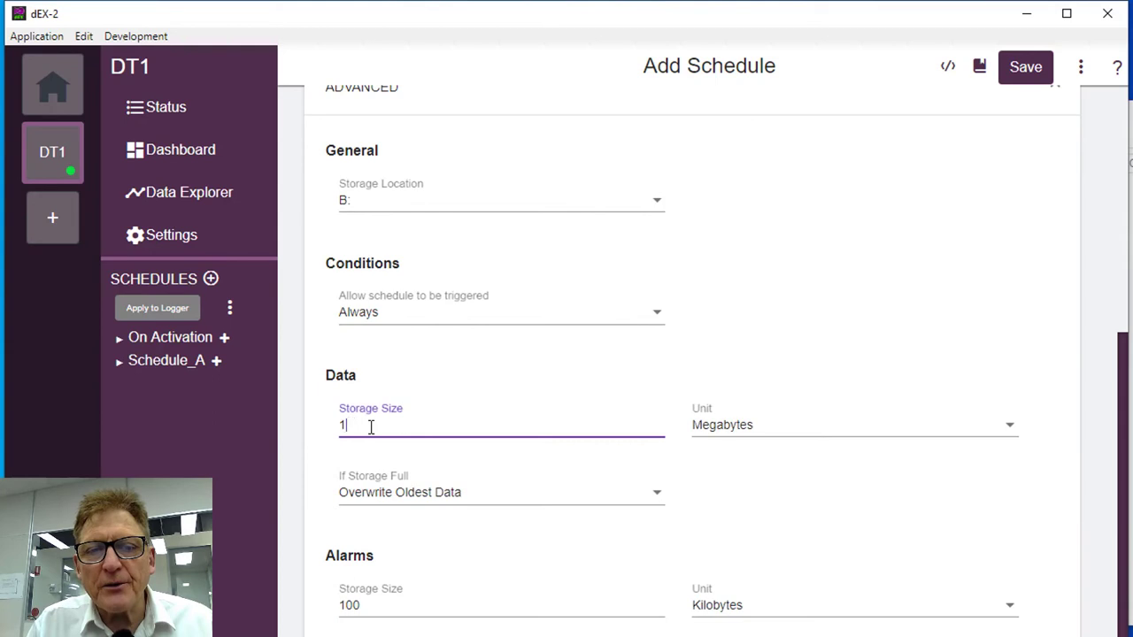
text(0)
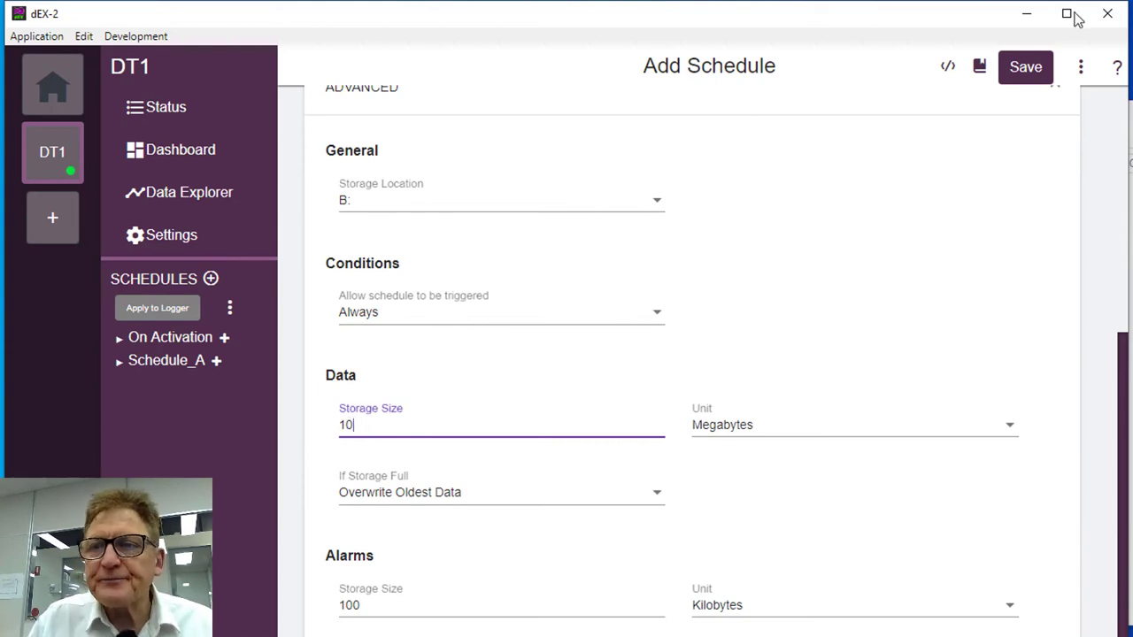
click(1027, 68)
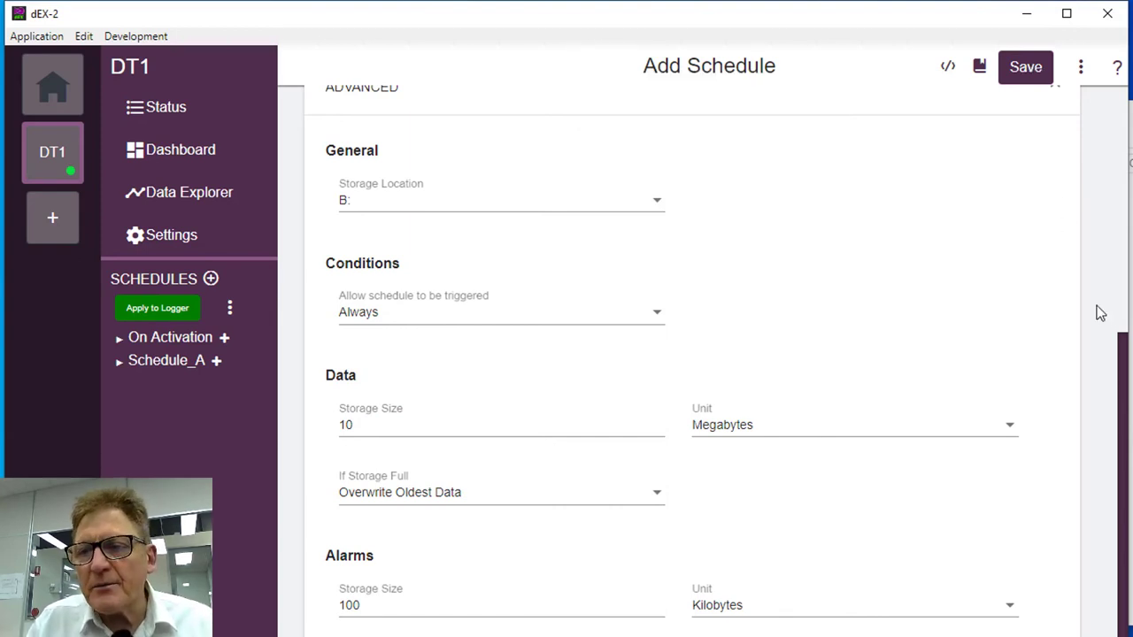
Step: Change Schedule_A's execution interval from 5 to 1 second, save, and apply it to the DT1 logger
drag(1122, 370, 1121, 217)
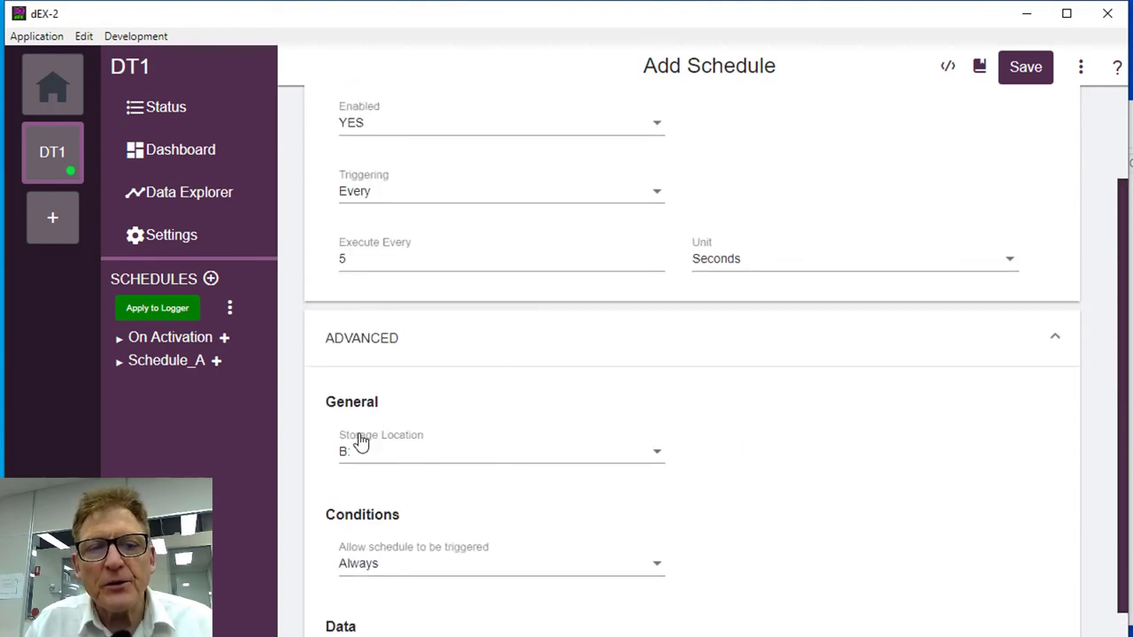
click(360, 263)
drag(360, 263, 296, 254)
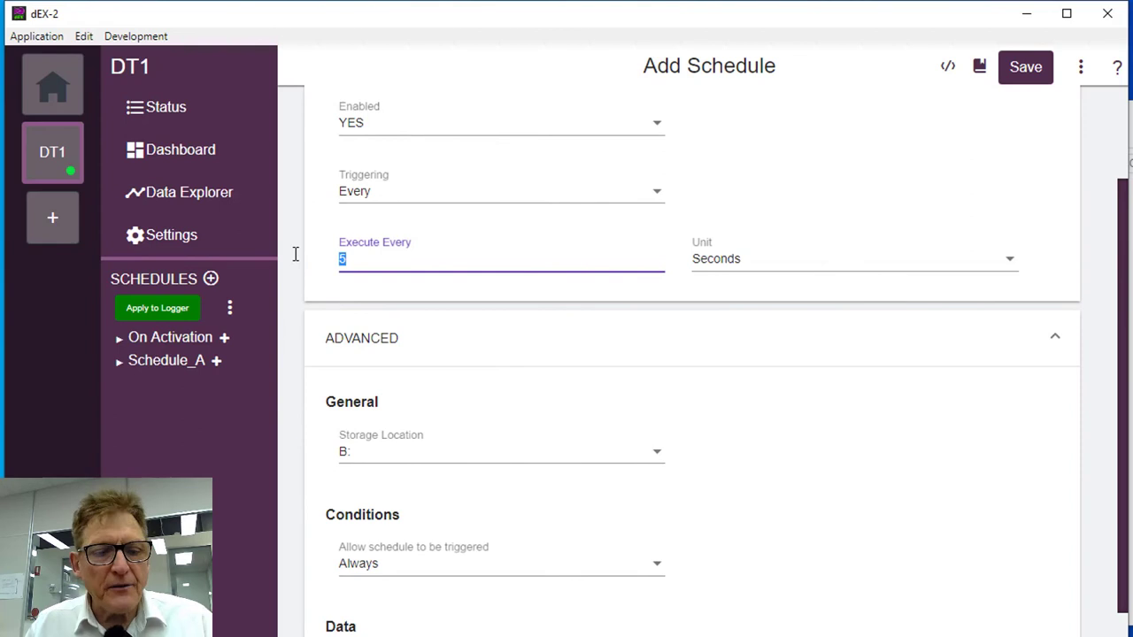
text(1)
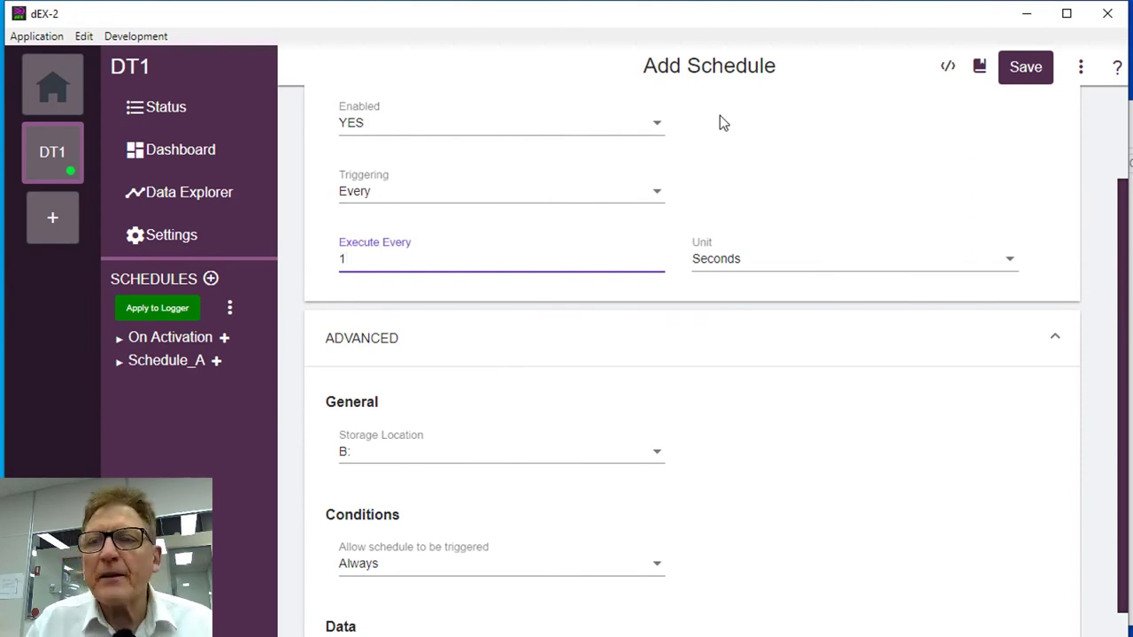
click(1027, 68)
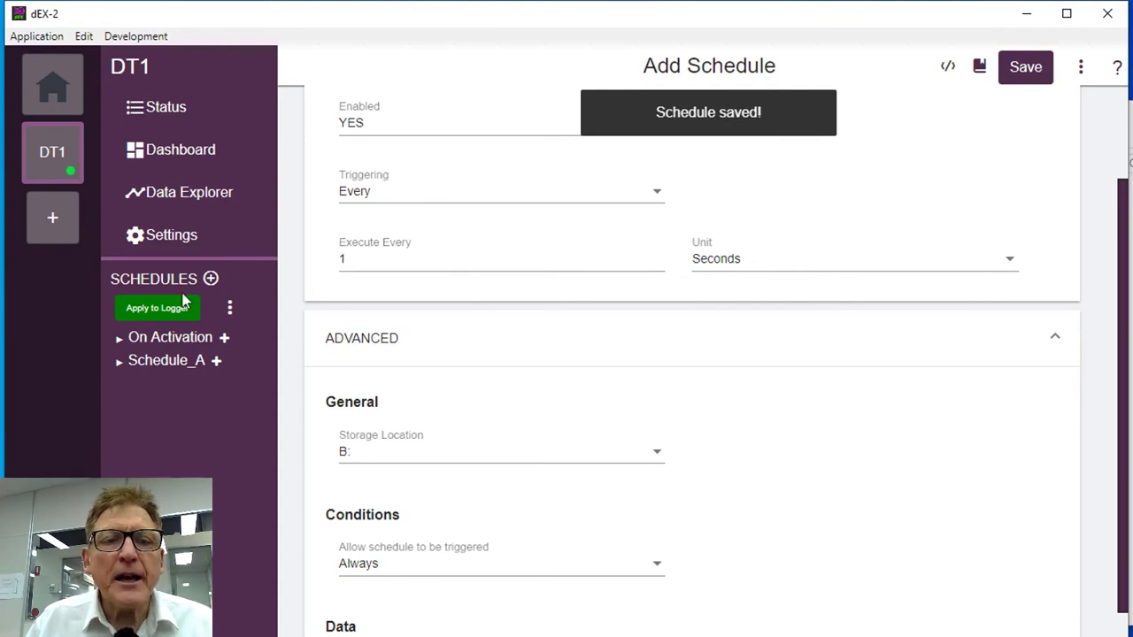
click(156, 310)
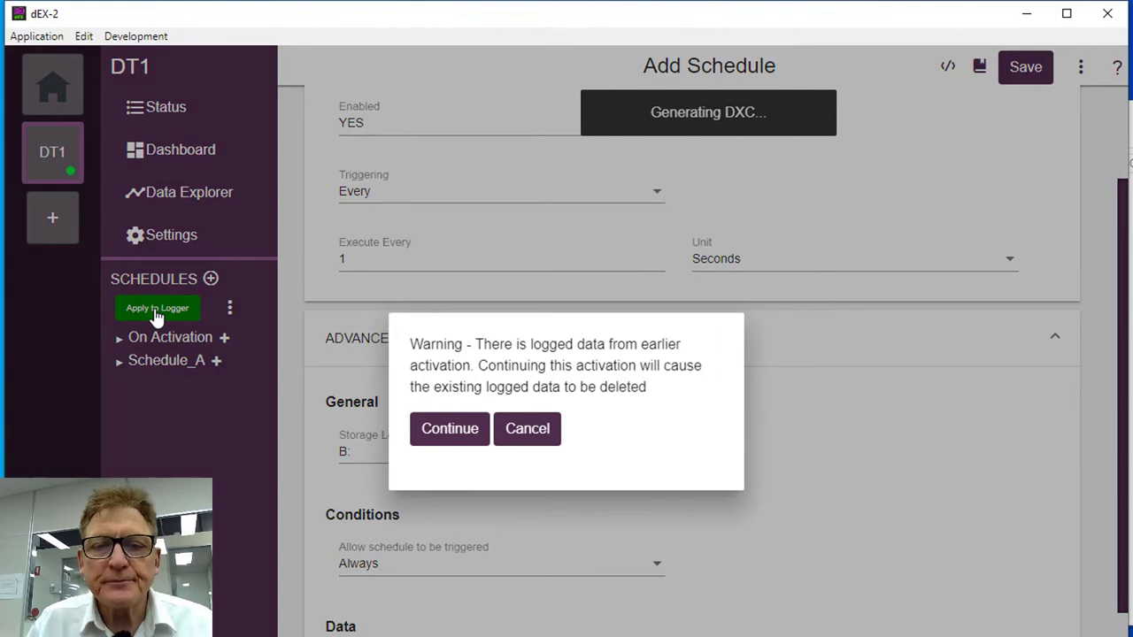
click(462, 435)
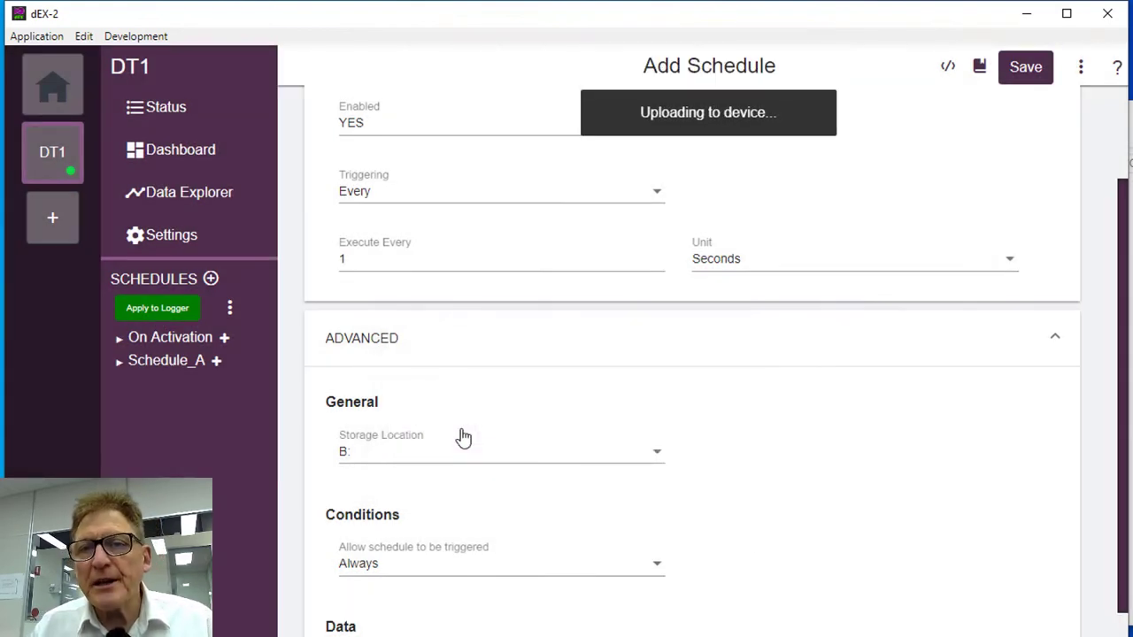